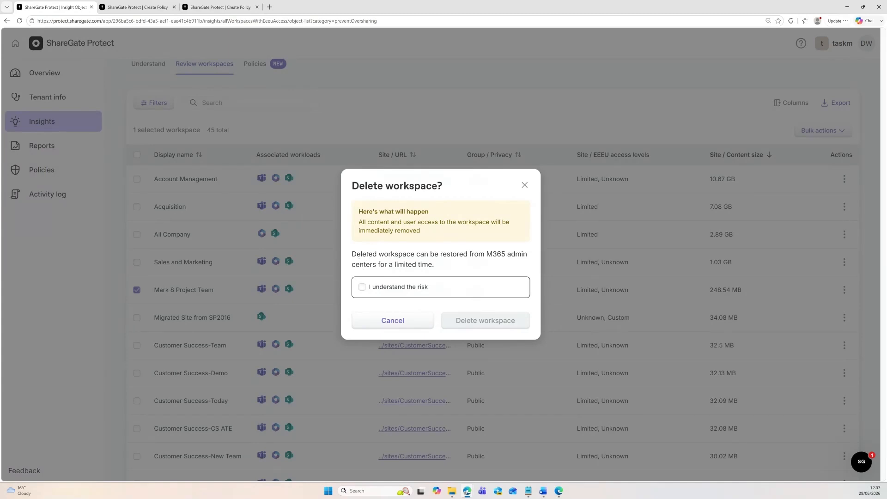
- Acknowledge the risk to delete the Mark 8 Project Team workspace, and select the Acquisition workspace in the list
click(362, 287)
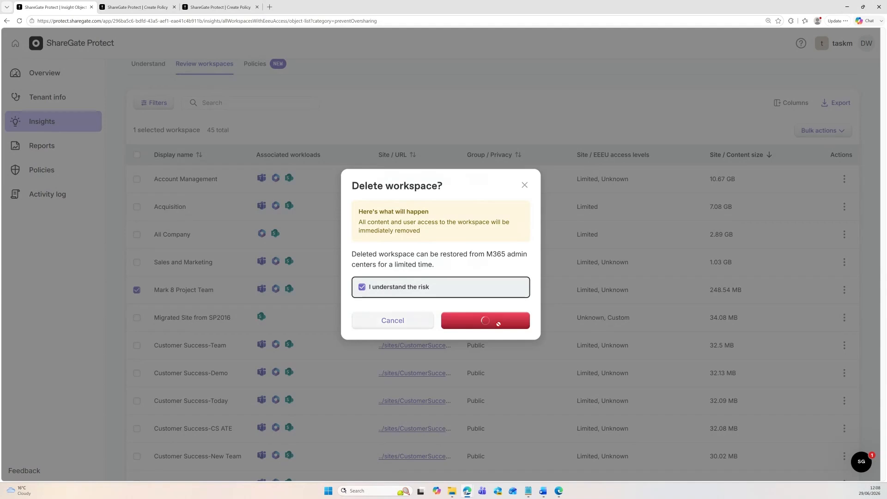
click(499, 321)
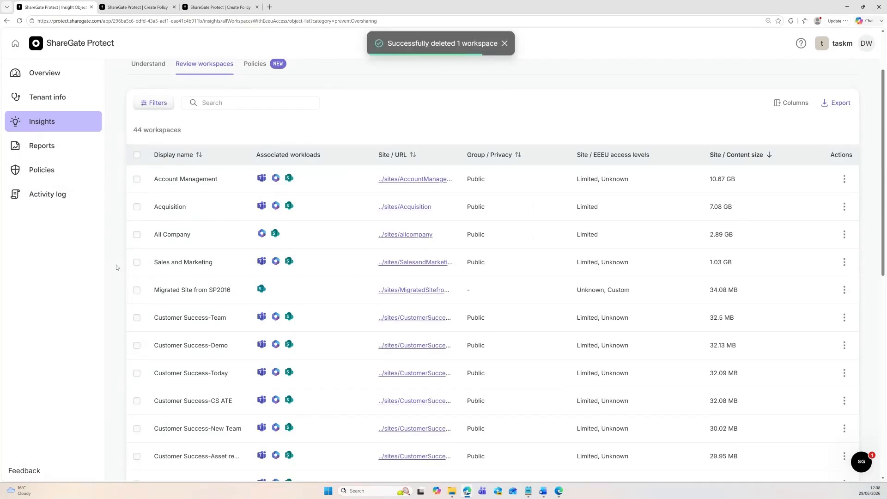
scroll(116, 267, up, 2)
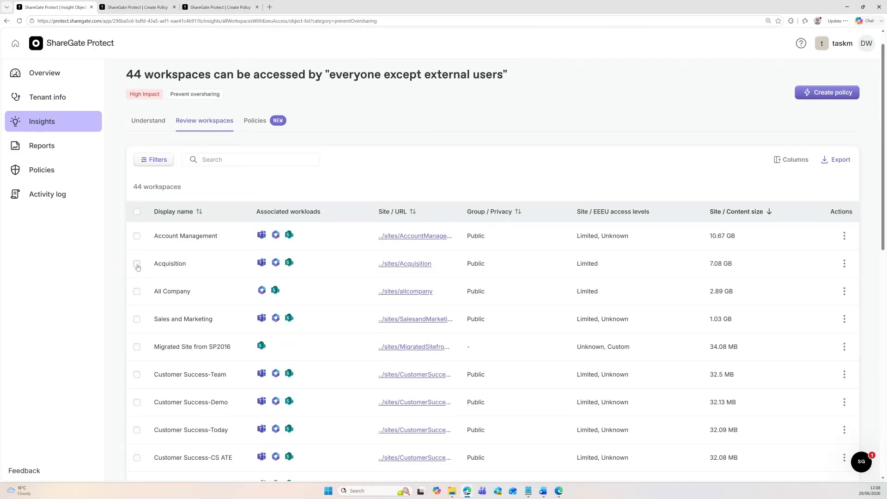
click(136, 264)
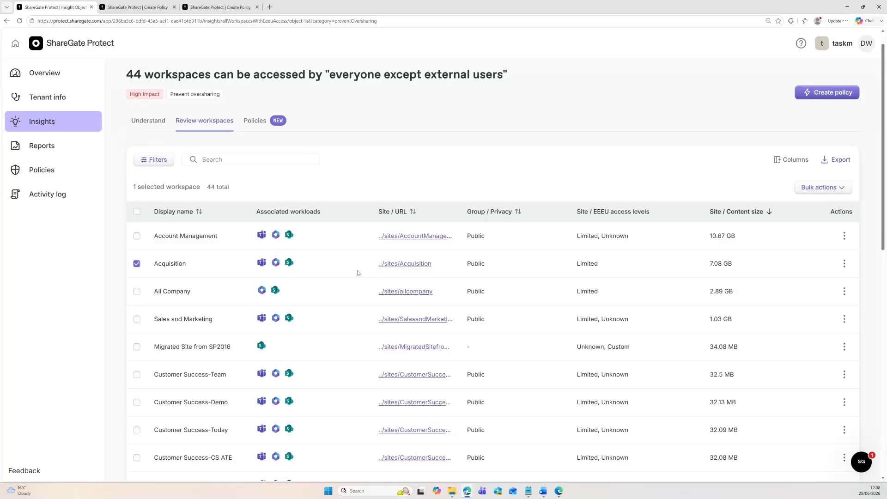
- Open the insight on documents shared using Anyone links, look at its trend chart and bring up its sharing links for review
click(53, 121)
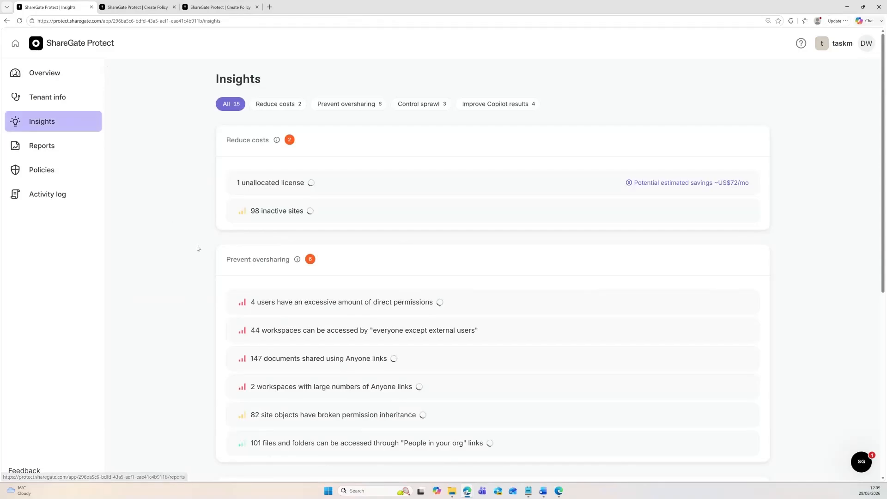
scroll(197, 249, down, 1)
scroll(198, 248, down, 1)
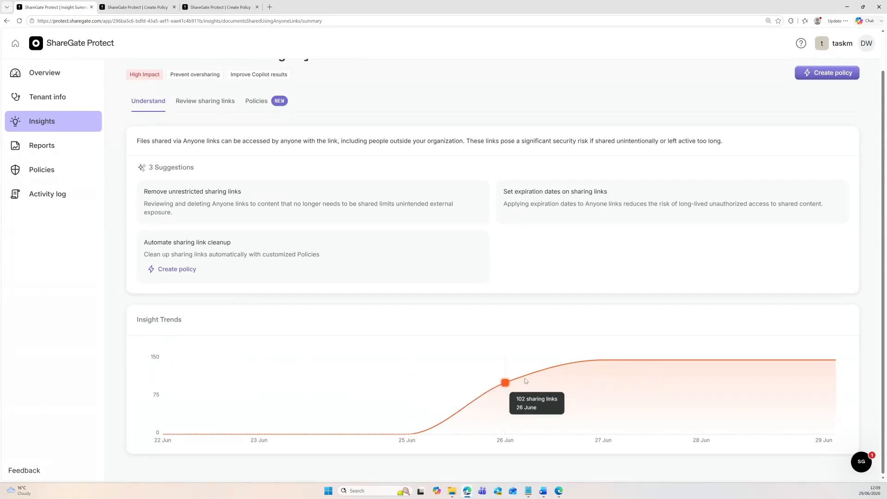
scroll(117, 292, up, 1)
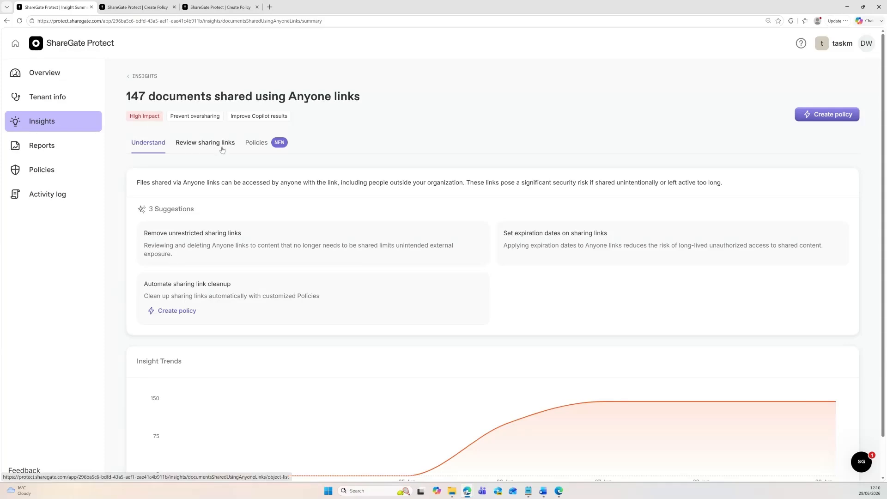
click(223, 149)
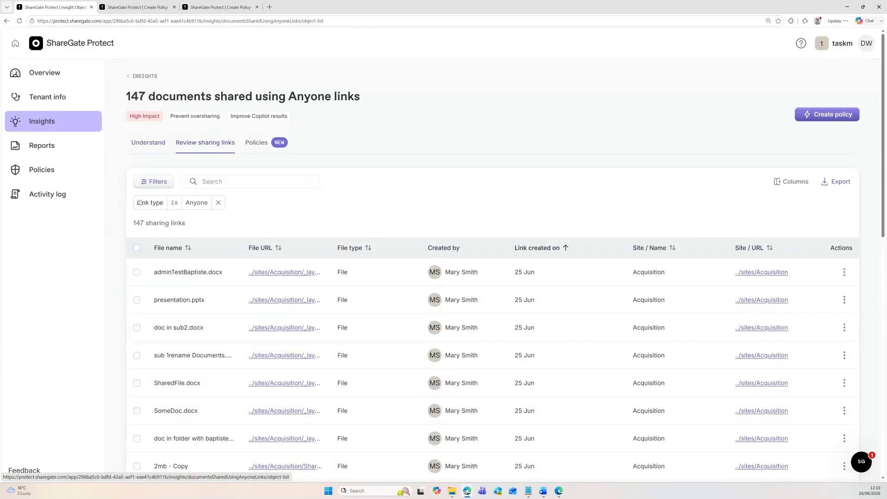
- Examine the documents shared using Anyone links, including the Account Management files on page 4 of the list
scroll(118, 252, down, 1)
scroll(118, 251, down, 2)
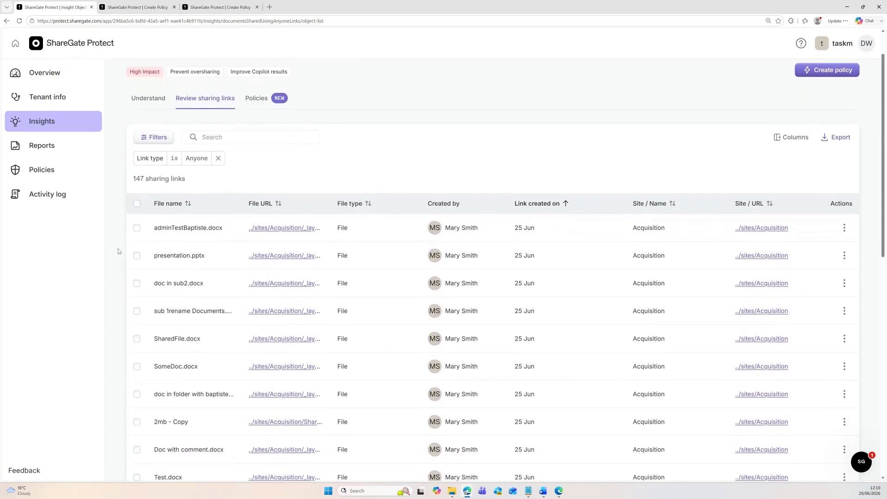
scroll(118, 251, down, 3)
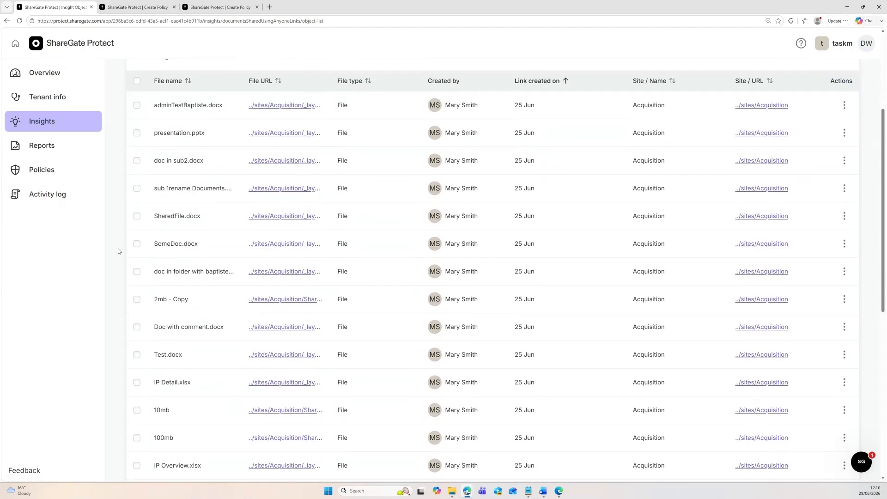
scroll(119, 252, down, 10)
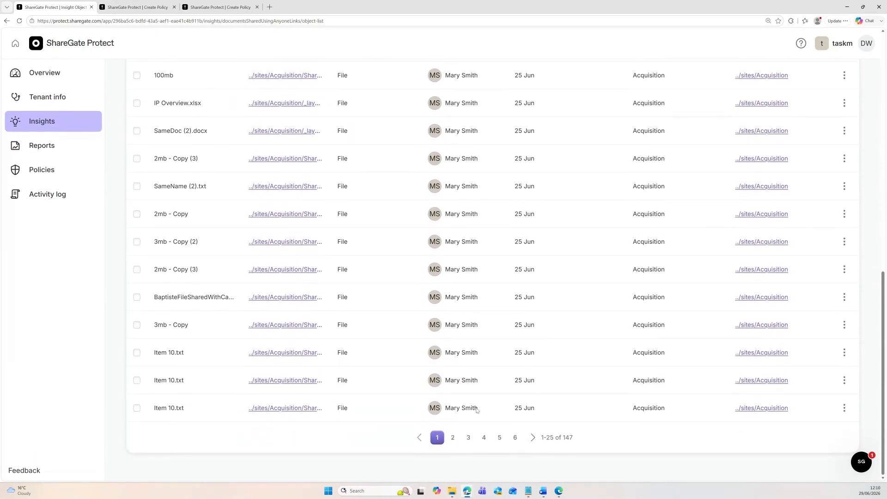
click(487, 443)
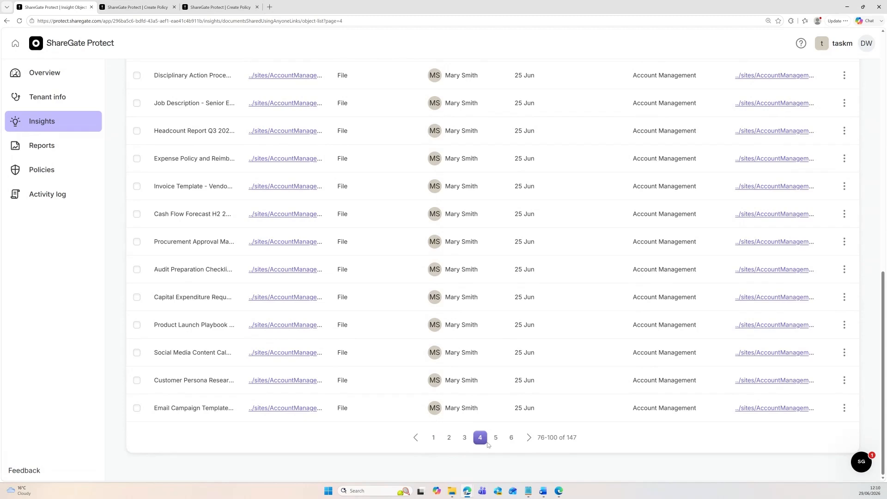
scroll(354, 218, up, 2)
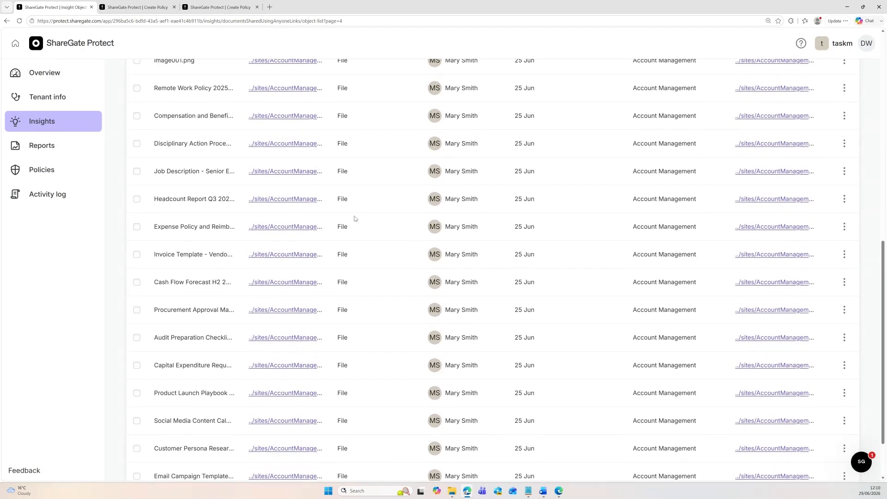
scroll(355, 219, up, 1)
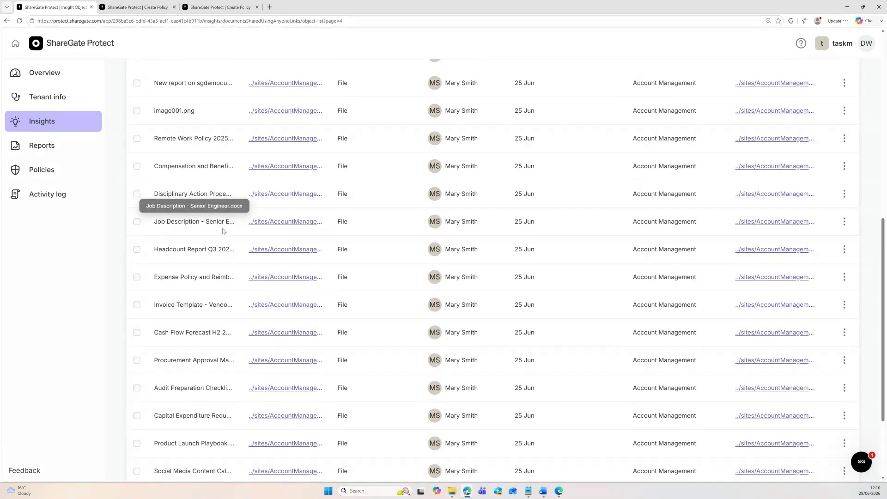
scroll(223, 231, up, 6)
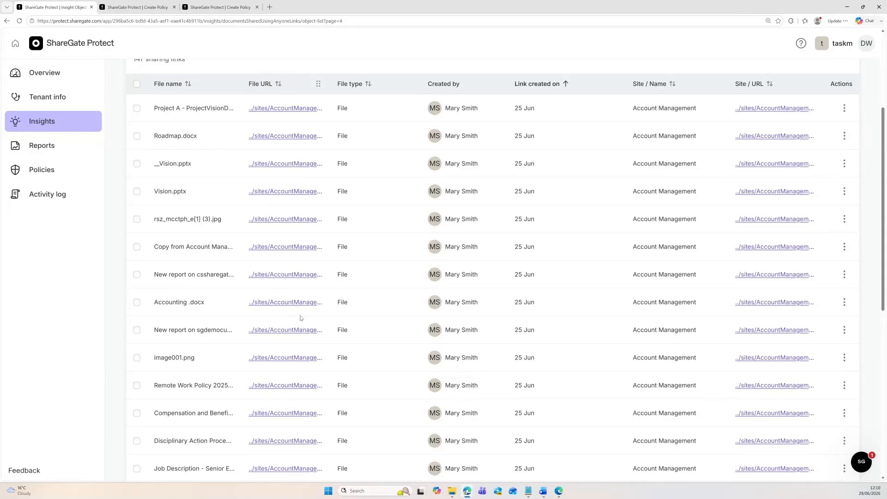
scroll(301, 318, down, 4)
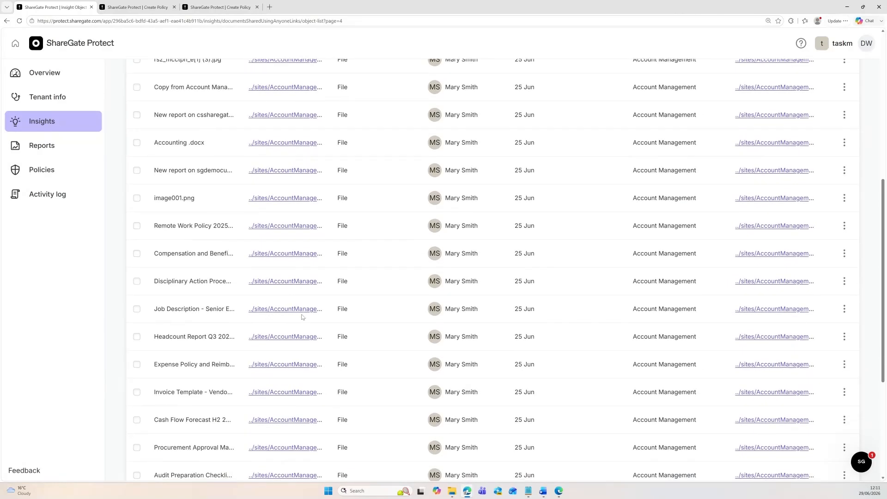
- Select the Job Description - Senior Engineer.docx sharing link and request its deletion
click(544, 491)
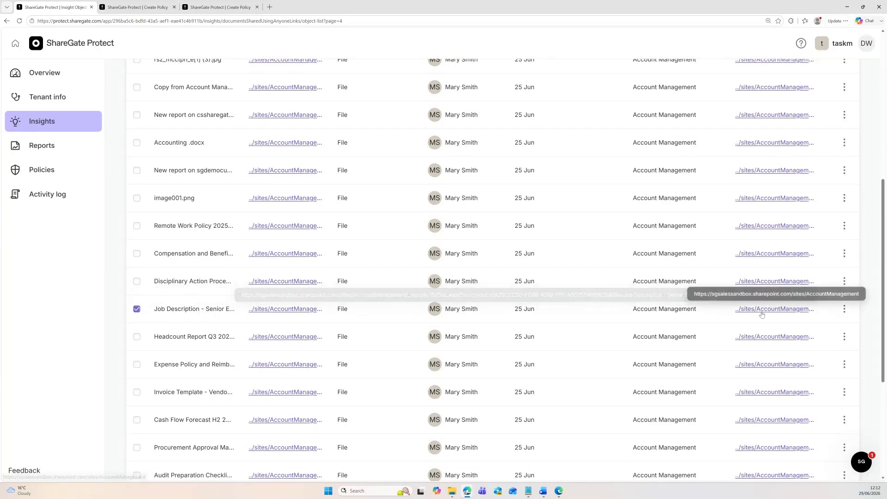
click(845, 309)
click(830, 335)
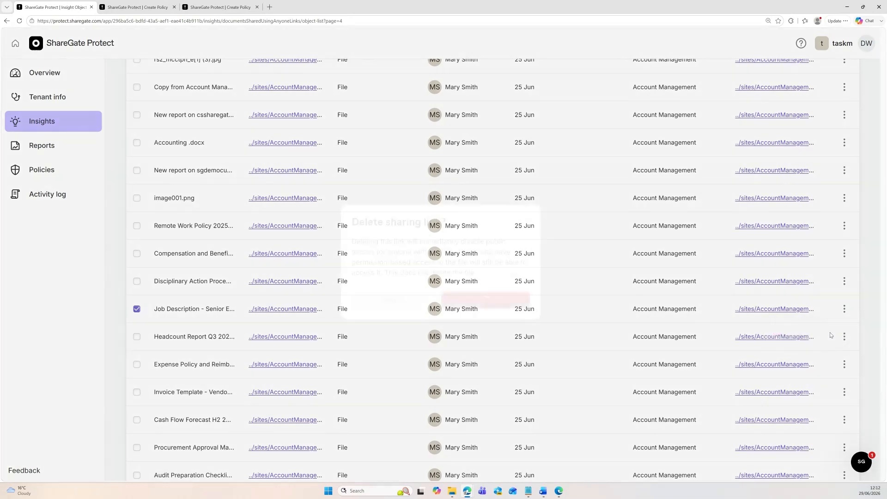
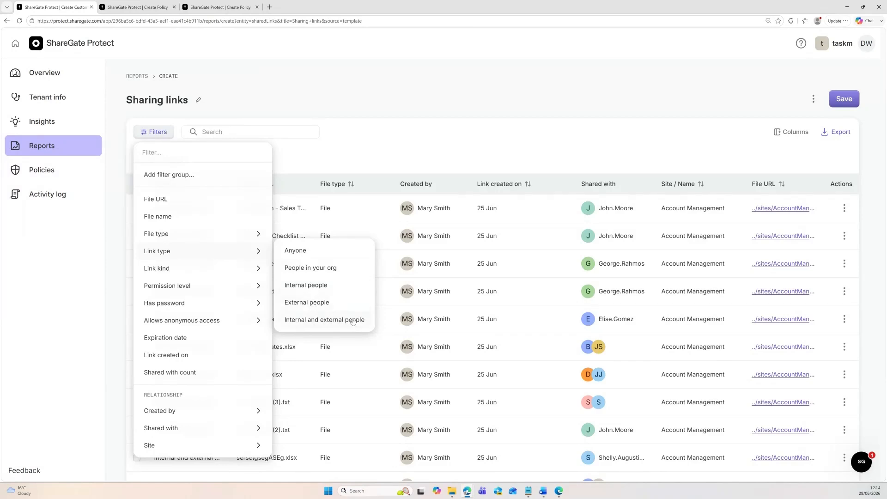
- Filter the Sharing links report to links of the type Internal and external people
click(333, 320)
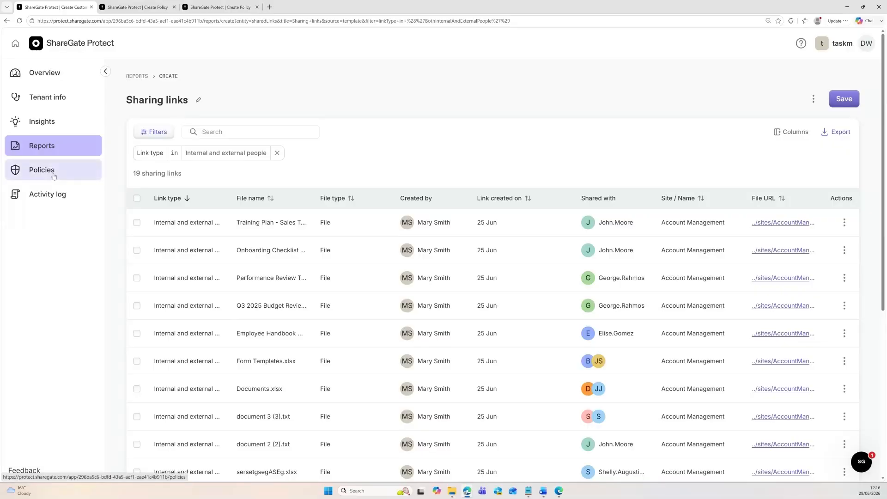
- Leave the Sharing links report, discarding its changes, and start a new policy for sites
click(54, 176)
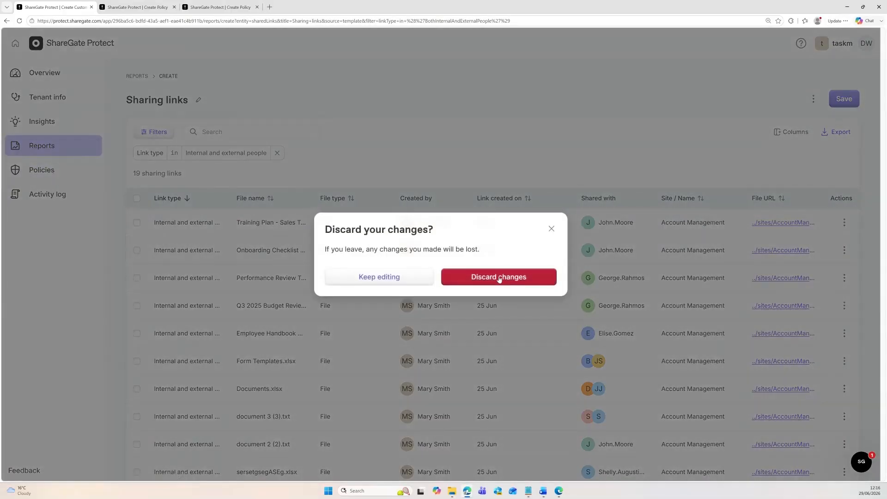
click(499, 277)
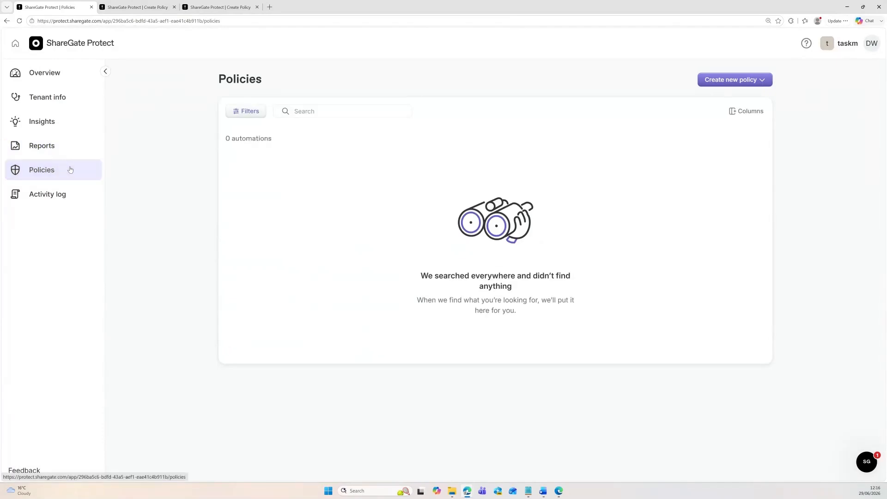
click(70, 170)
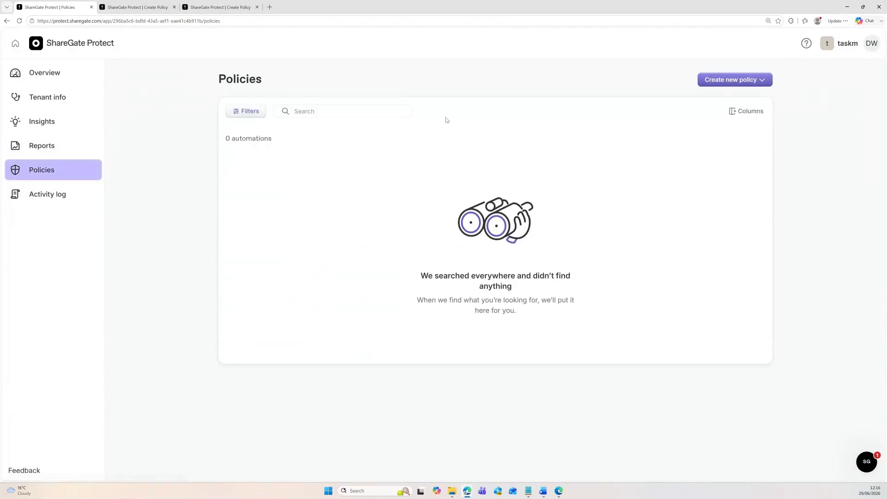
click(731, 81)
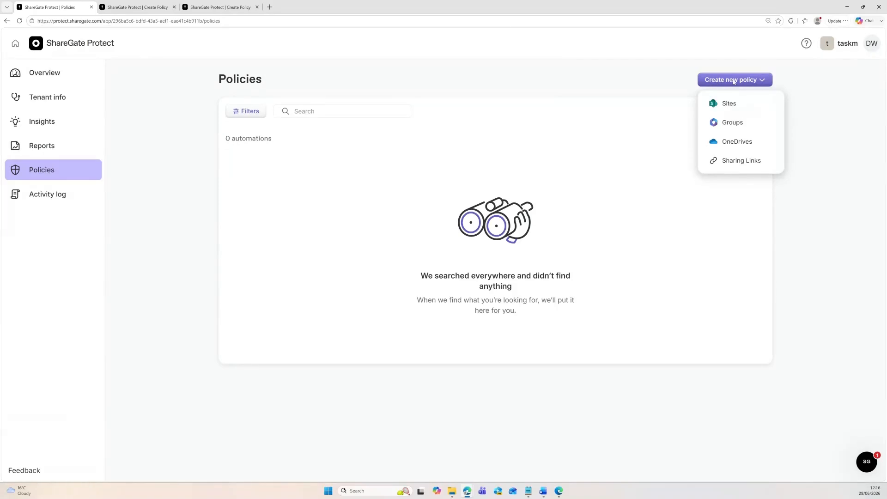
click(732, 103)
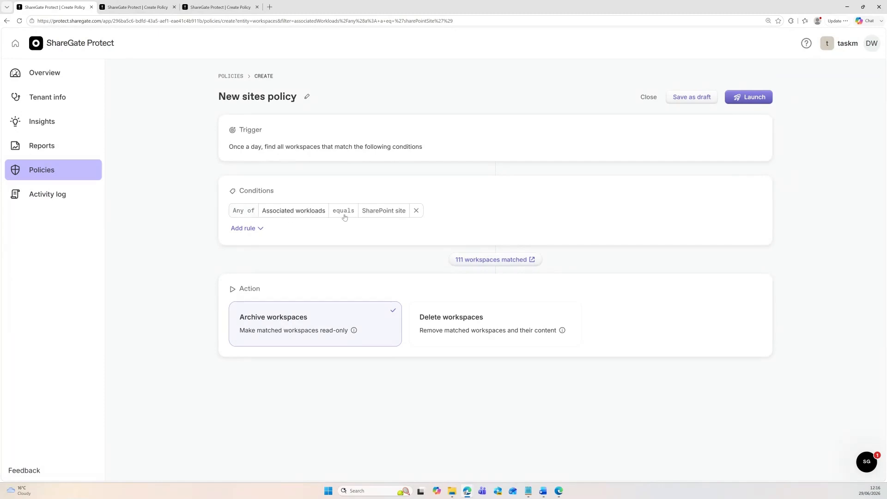
- Add a Display name rule to the sites policy's conditions and browse the other available rule types
click(252, 231)
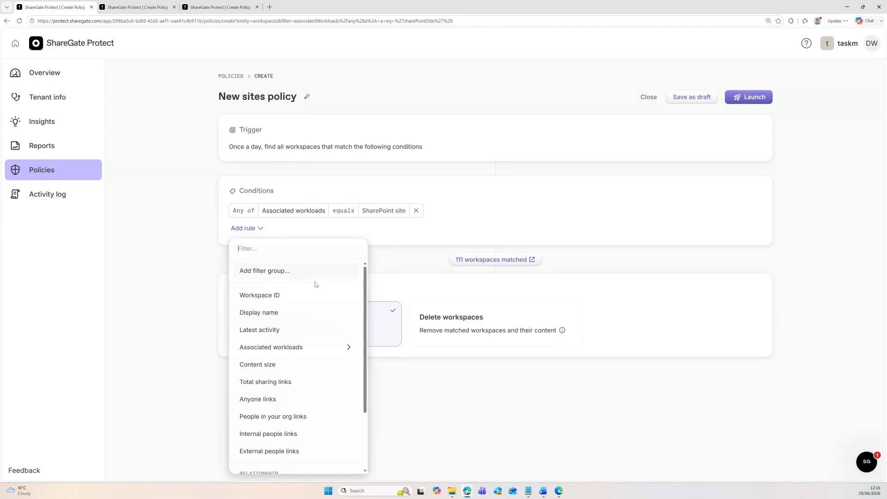
click(325, 319)
click(244, 231)
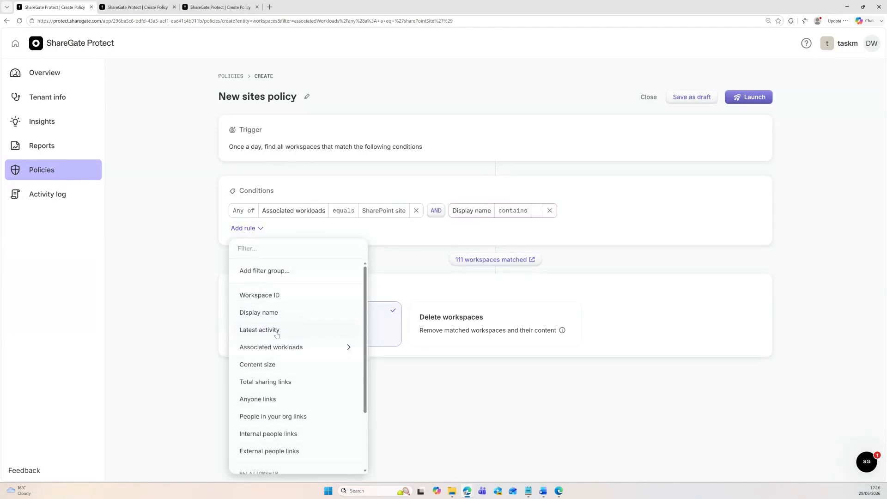
scroll(277, 335, down, 1)
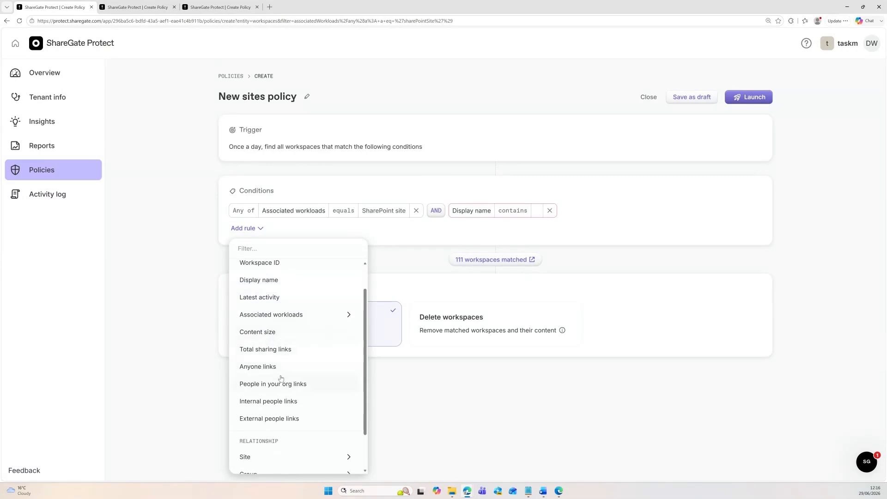
scroll(281, 379, down, 1)
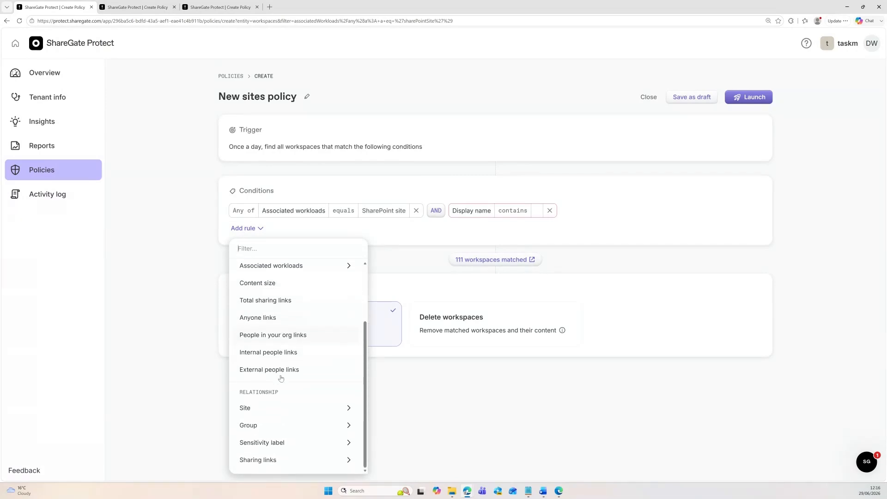
click(175, 292)
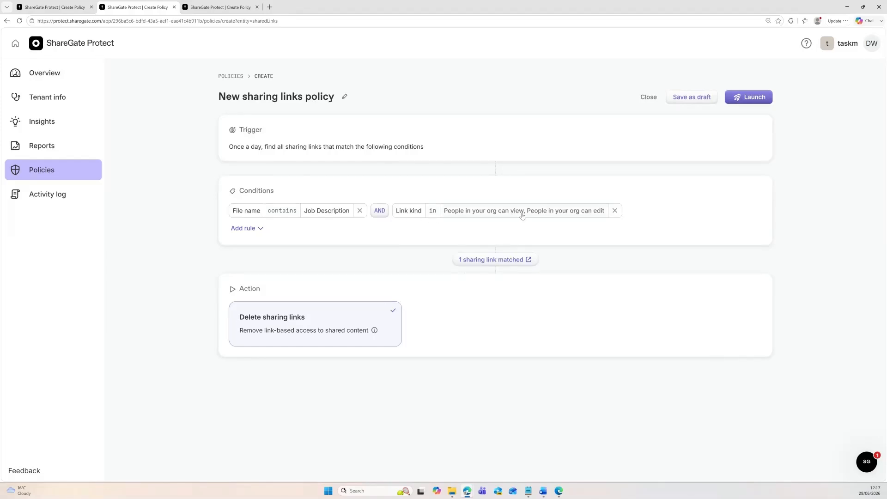
- In the new sharing links policy, add Anyone can view and Anyone can edit to the Link kind condition
click(576, 213)
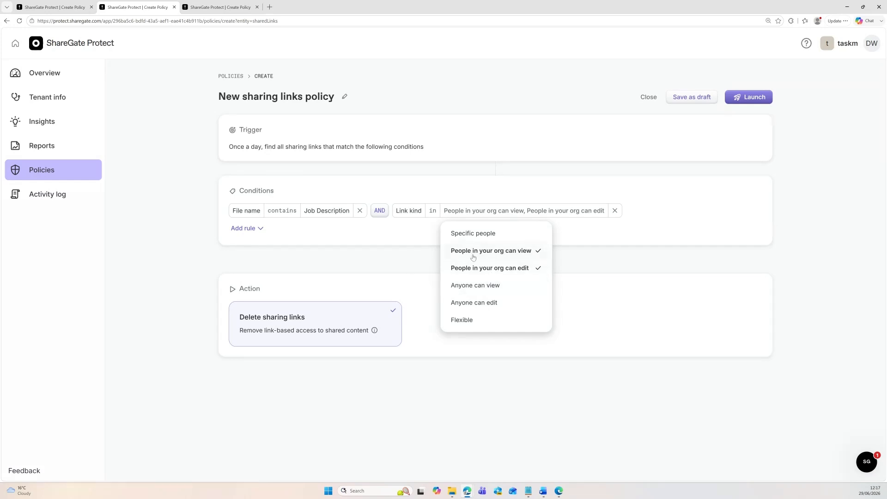
click(509, 290)
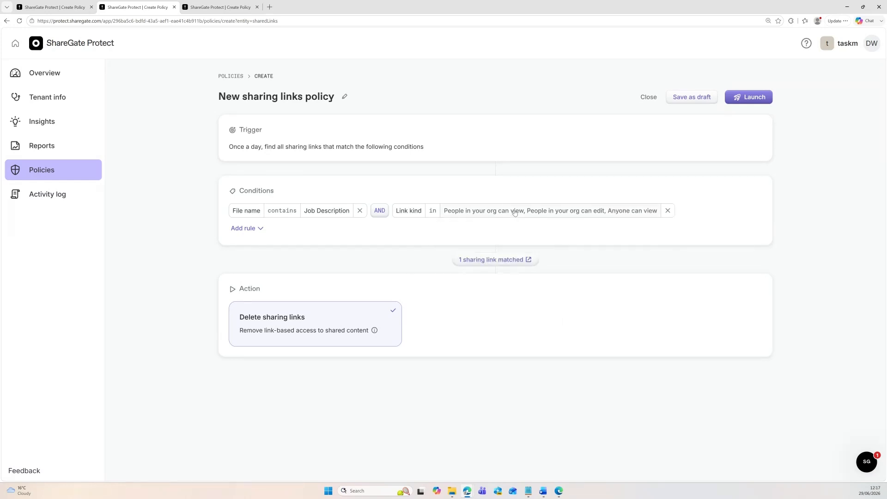
click(514, 212)
click(505, 300)
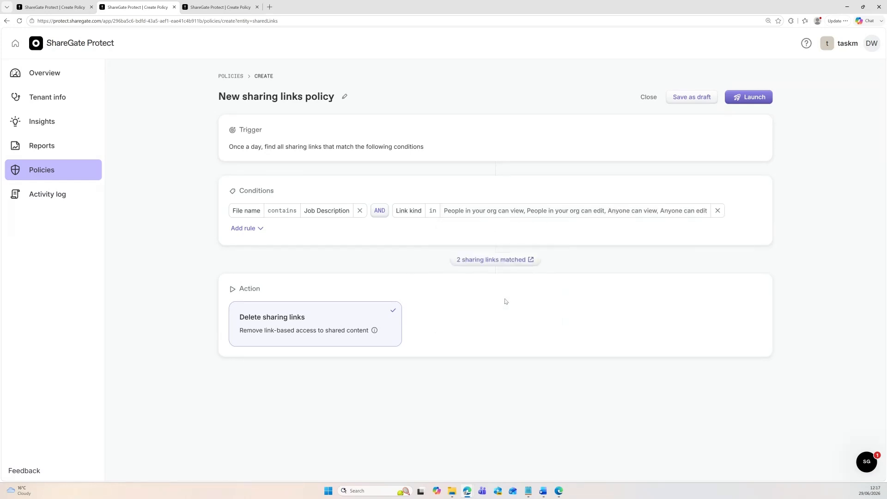
- Review the report of sharing links matched by the policy conditions and return to the sharing links policy
click(497, 261)
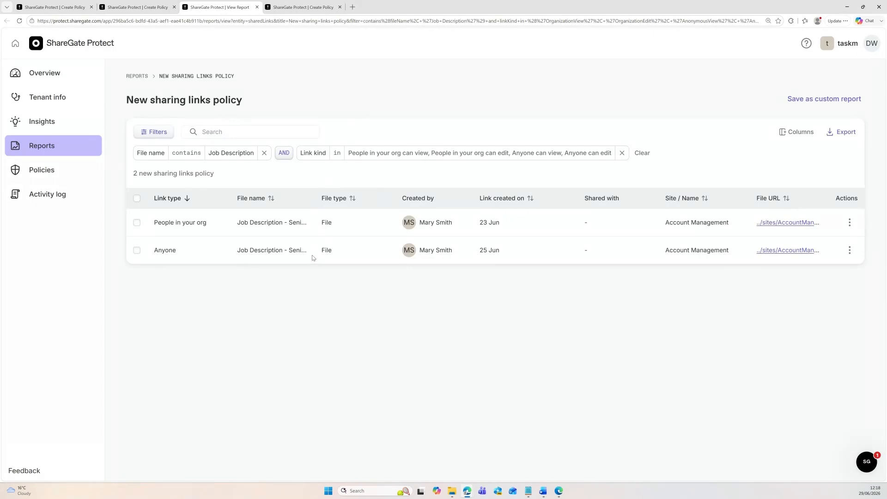
click(145, 5)
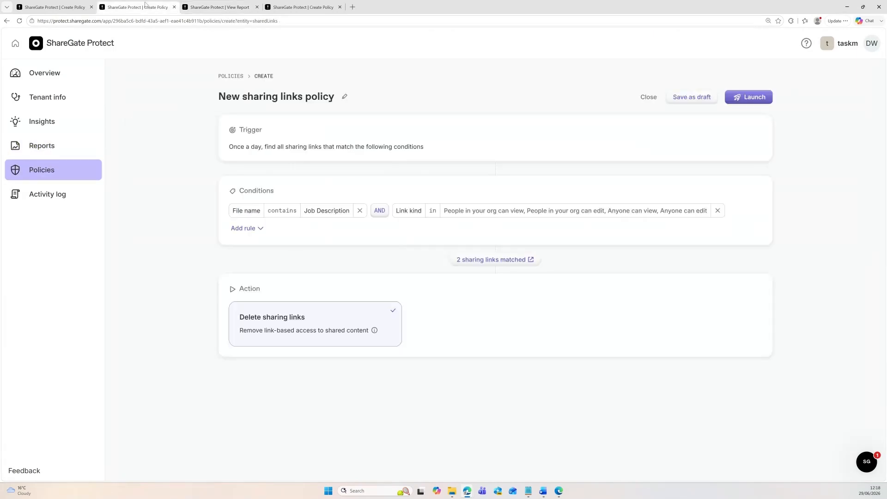